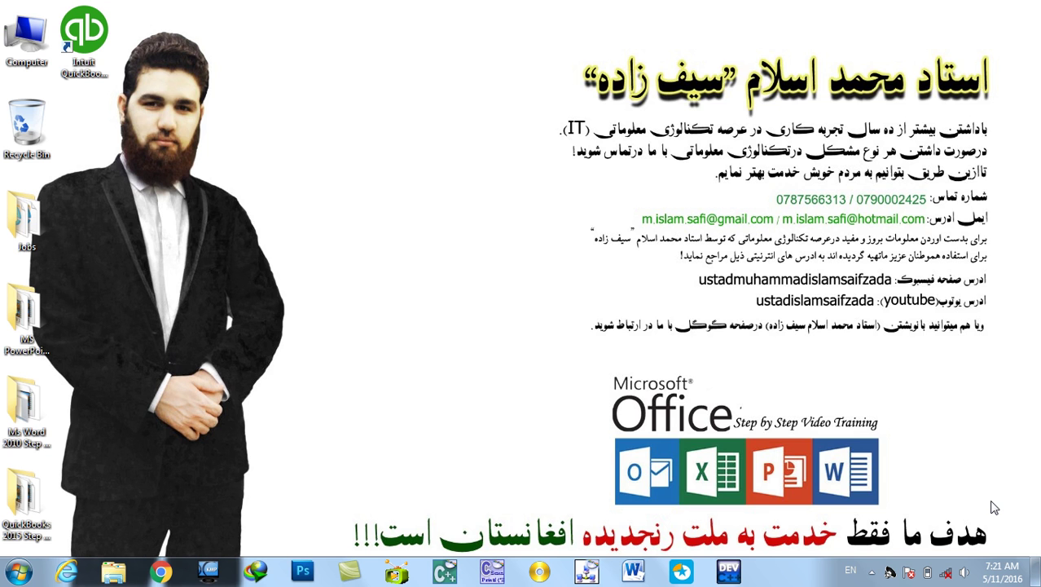
Launch PowerPoint 2010 from the Run dialog using the powerpnt command.
{"action": "key", "text": "super+r"}
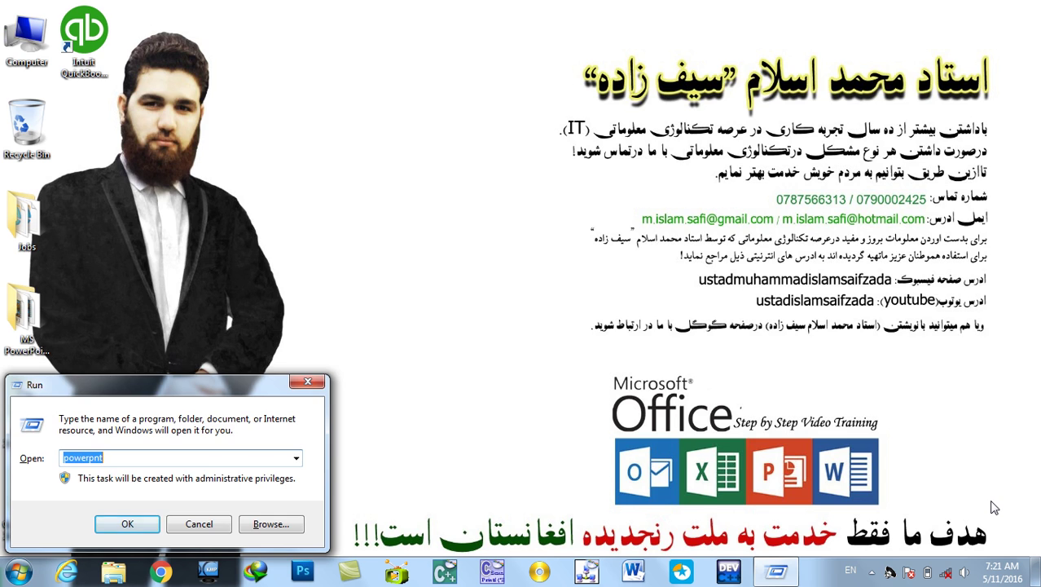
{"action": "key", "text": "Return"}
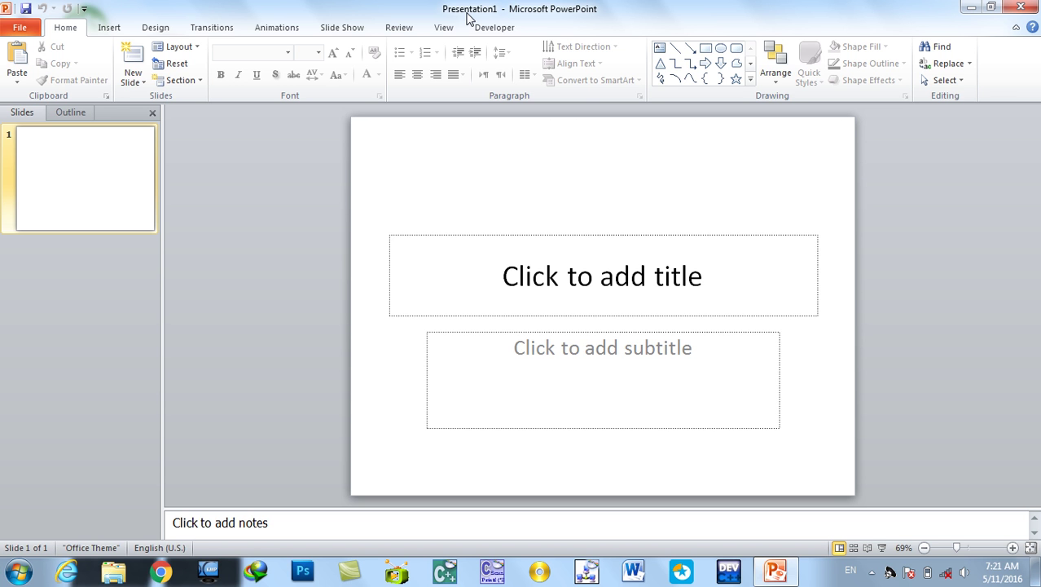
Close the extra Presentation2 window and save the presentation as 'My Presentation 2'.
{"action": "key", "text": "ctrl+n"}
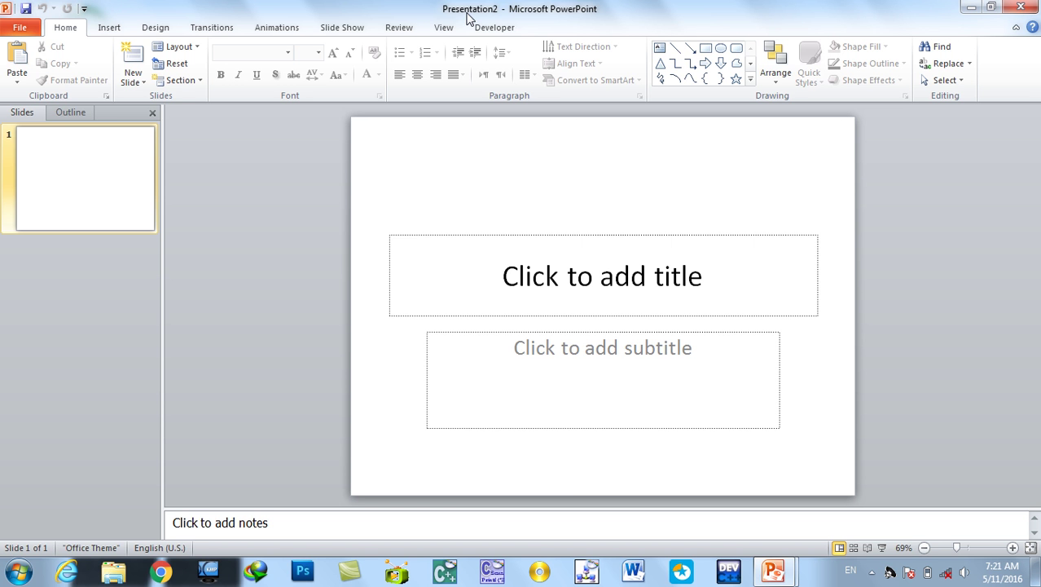
{"action": "left_click", "coordinate": [1021, 7]}
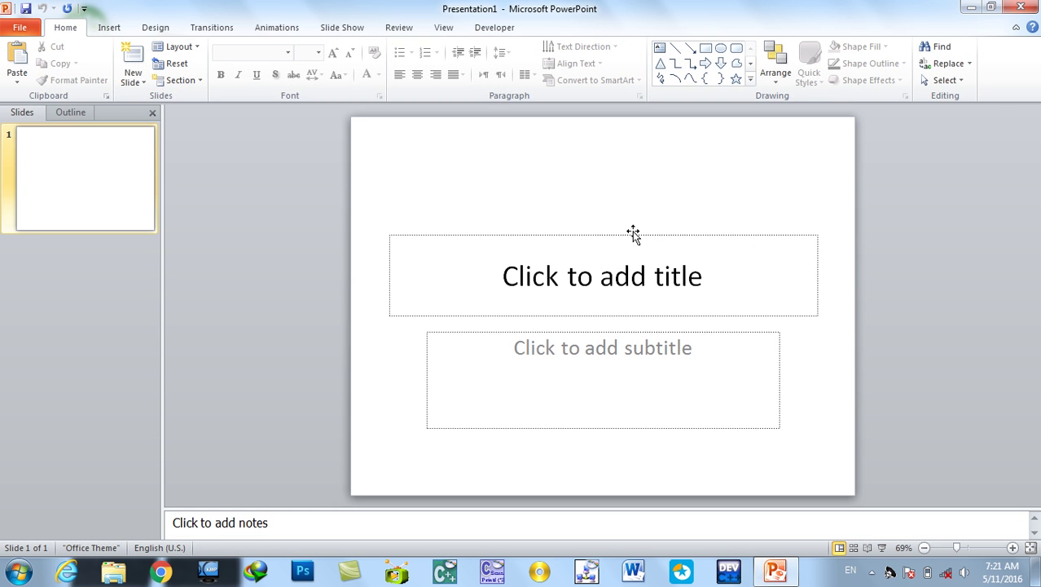
{"action": "key", "text": "ctrl+s"}
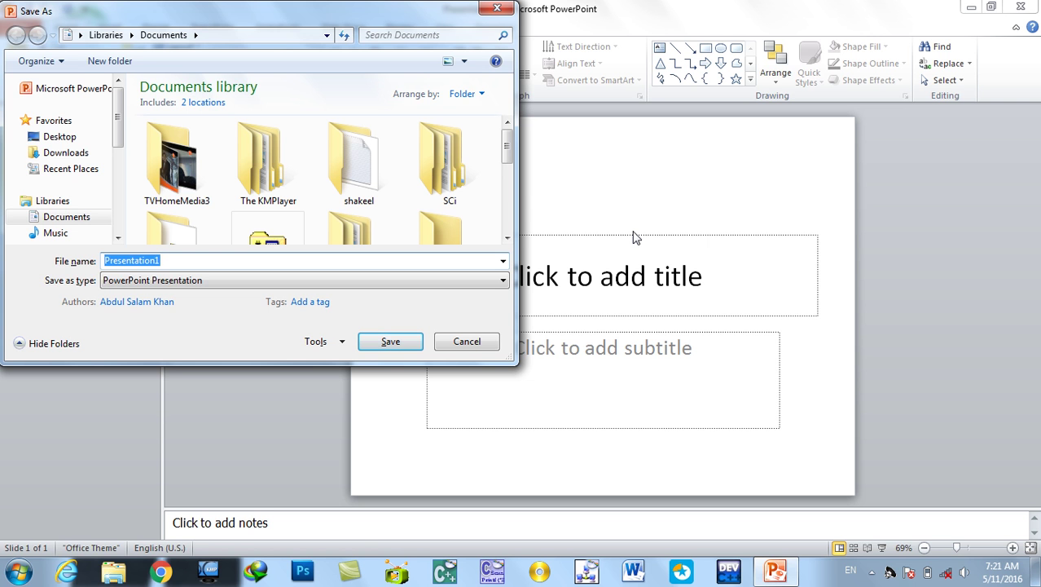
{"action": "type", "text": "My Presentation"}
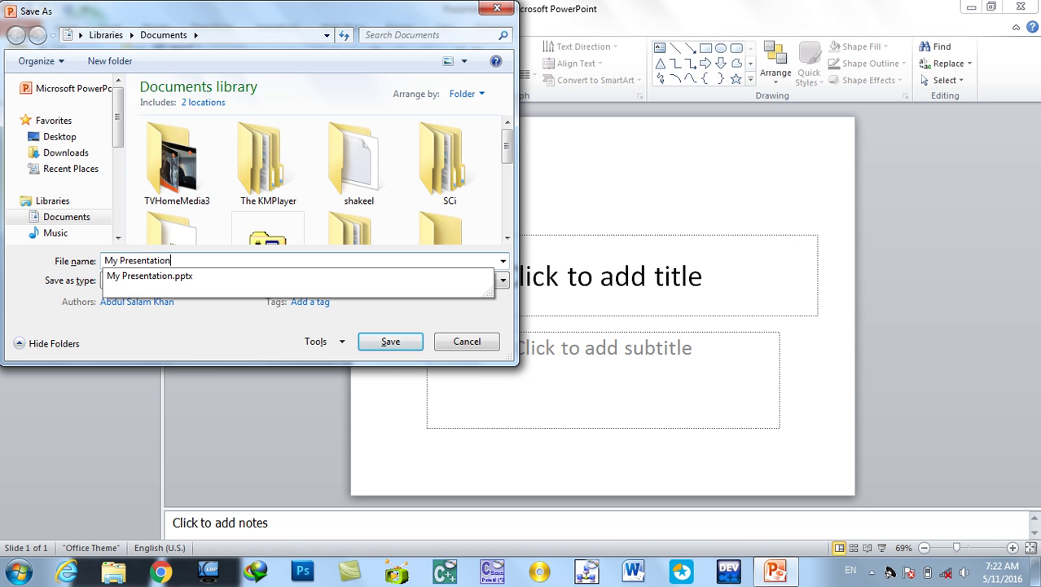
{"action": "type", "text": " 2"}
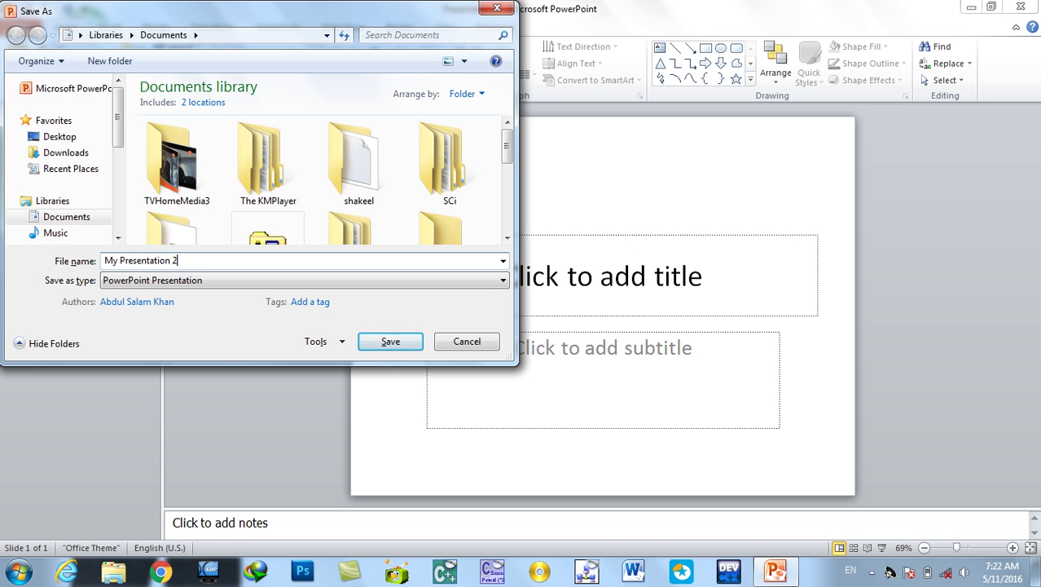
{"action": "key", "text": "Return"}
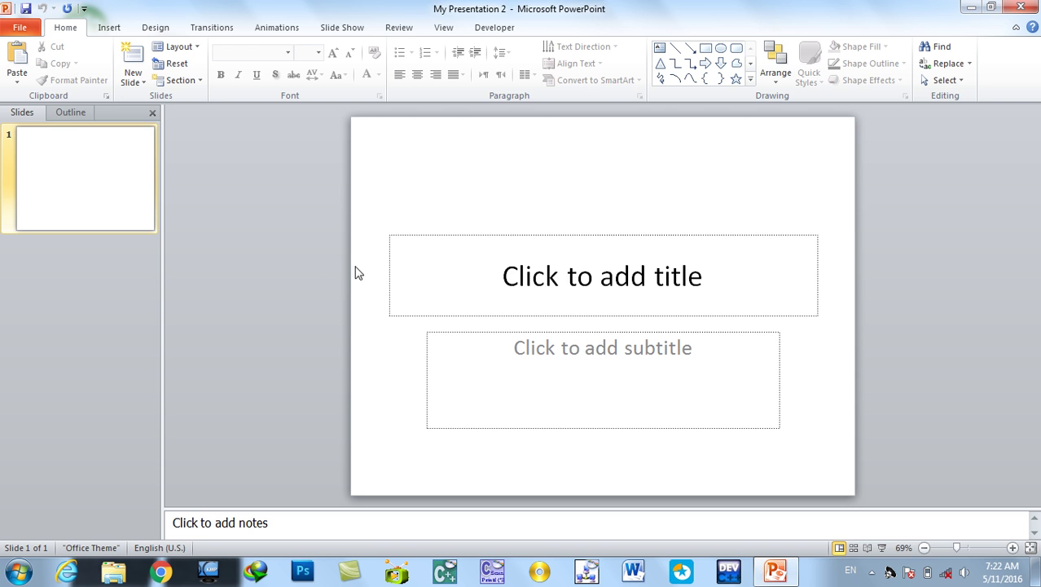
{"action": "left_click", "coordinate": [507, 285]}
{"action": "type", "text": "asad"}
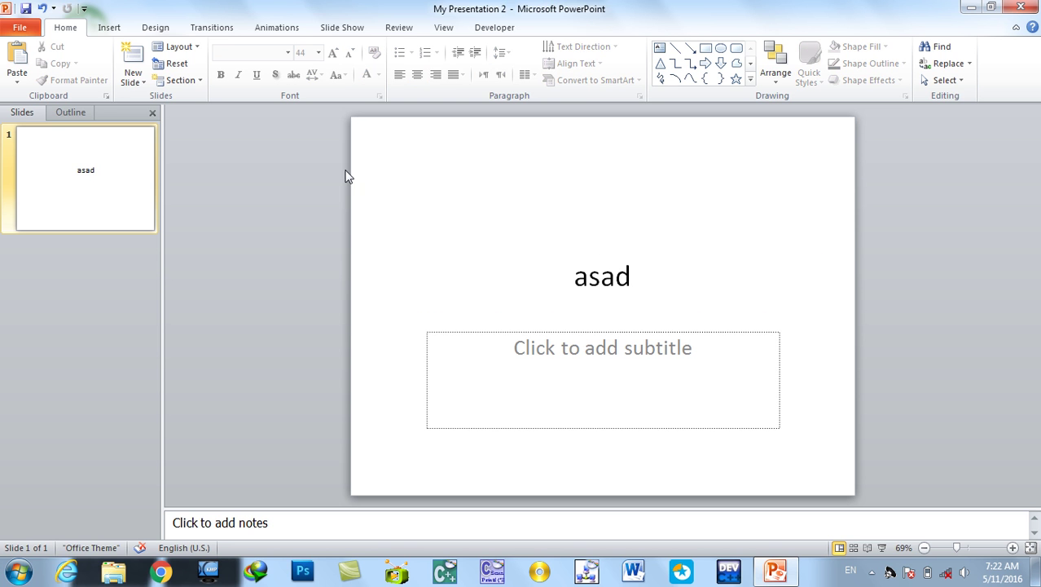
{"action": "left_click", "coordinate": [43, 8]}
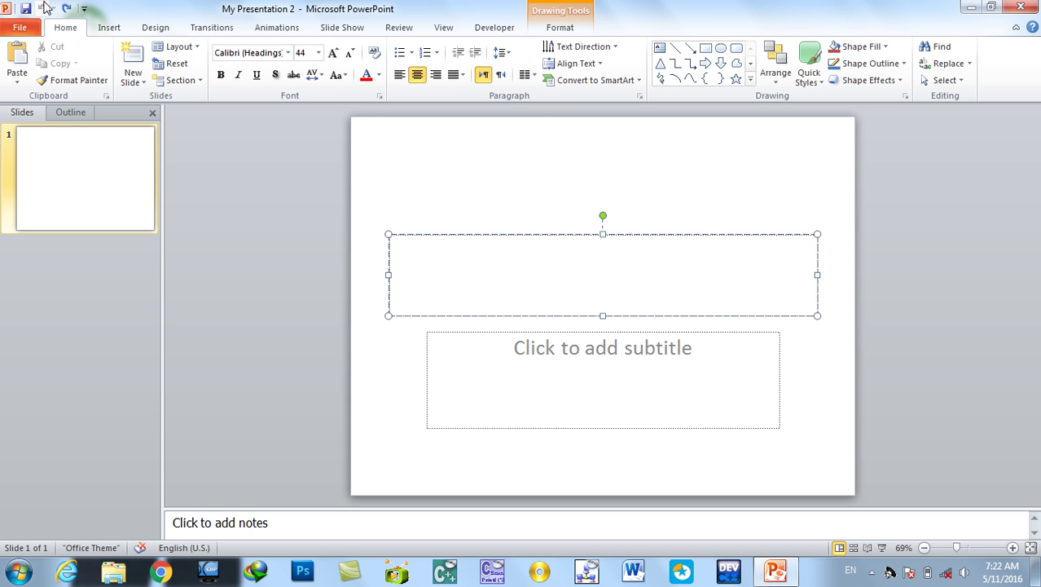
{"action": "left_click", "coordinate": [300, 241]}
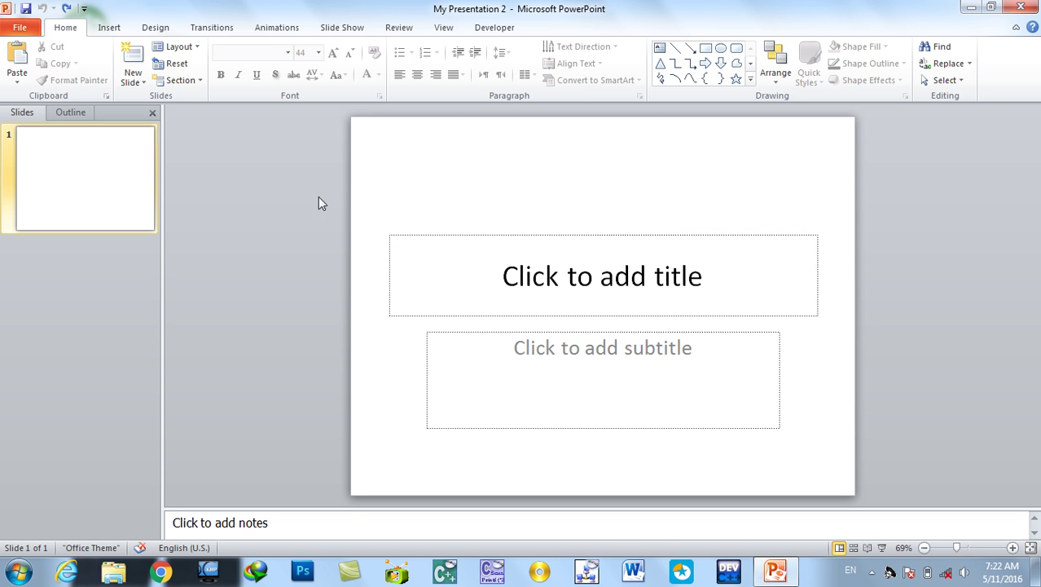
{"action": "left_click", "coordinate": [25, 10]}
{"action": "left_click", "coordinate": [106, 31]}
{"action": "left_click", "coordinate": [71, 30]}
{"action": "left_click", "coordinate": [108, 29]}
{"action": "left_click", "coordinate": [153, 29]}
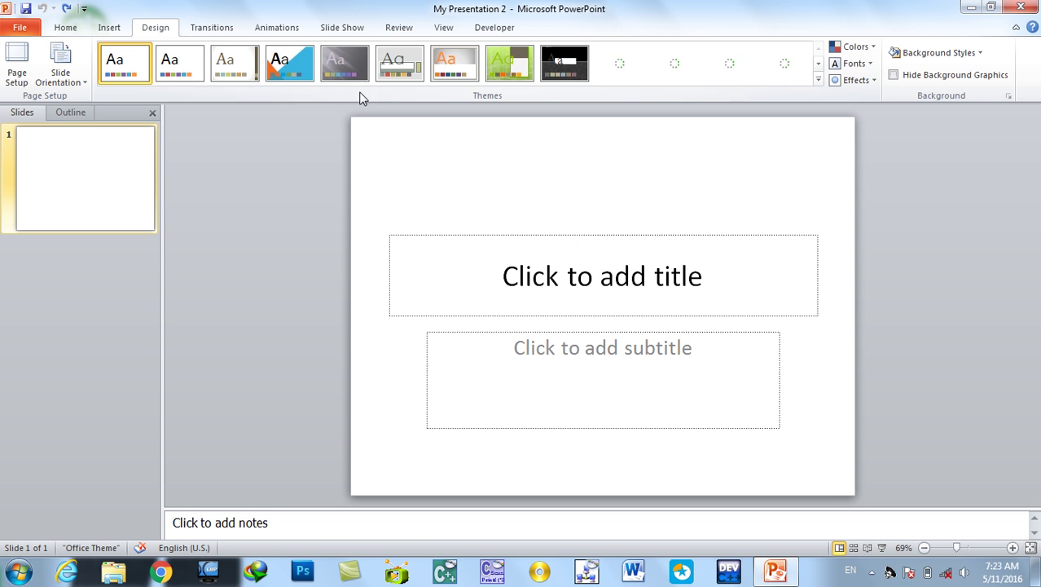
{"action": "left_click", "coordinate": [220, 33]}
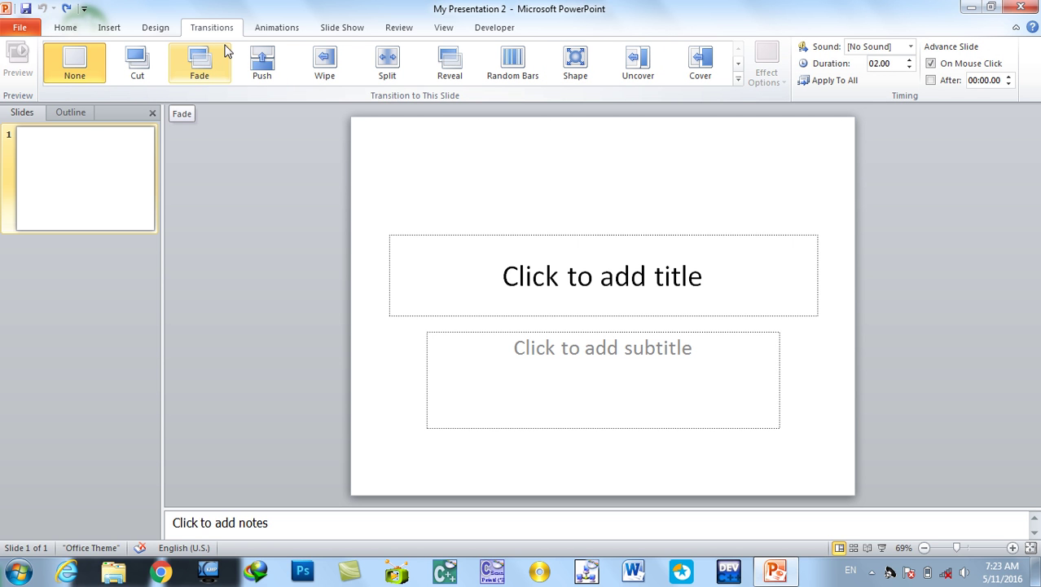
{"action": "left_click", "coordinate": [65, 28]}
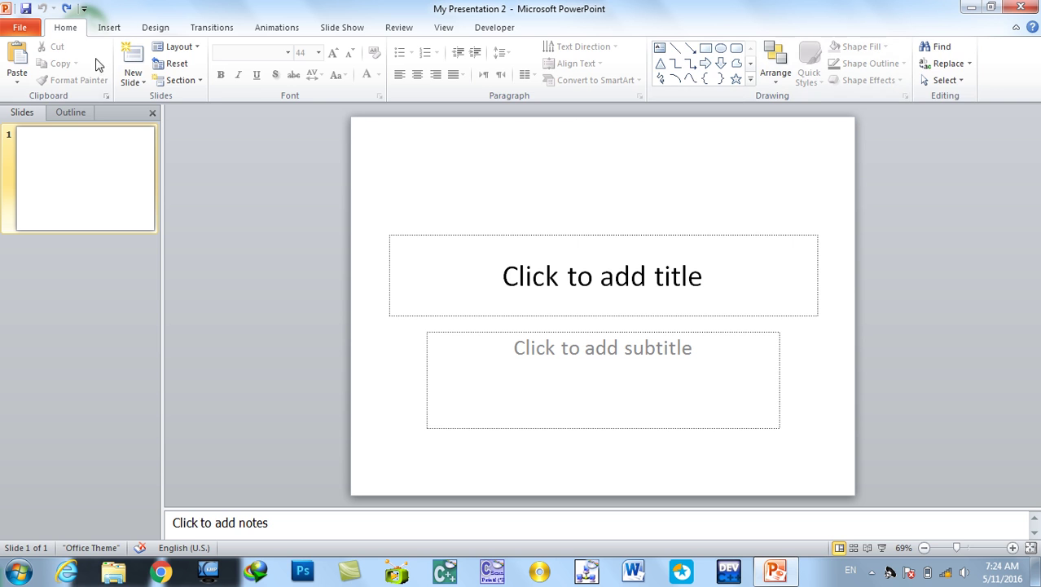
{"action": "left_click", "coordinate": [111, 31]}
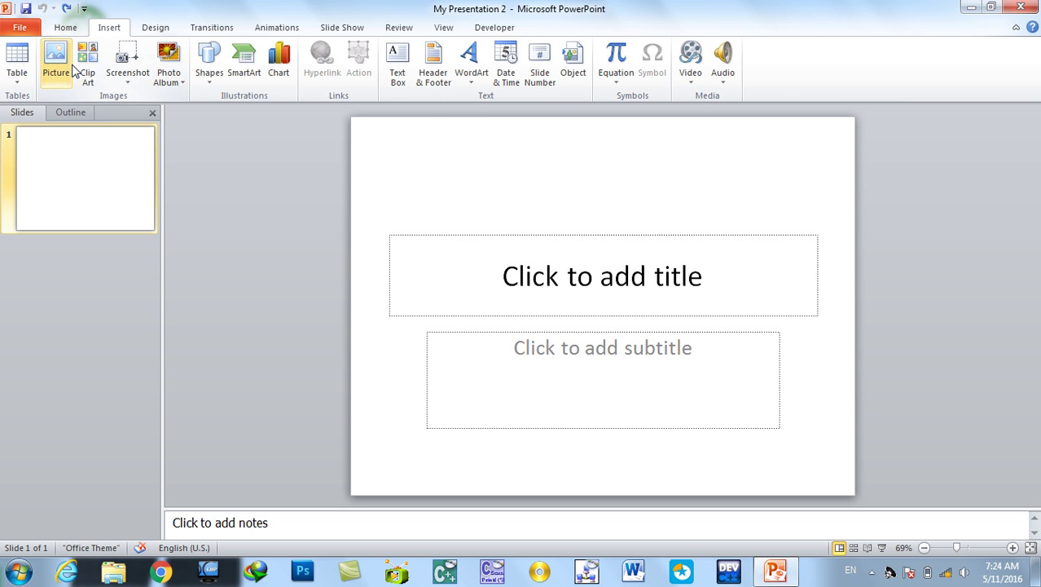
{"action": "left_click", "coordinate": [67, 30]}
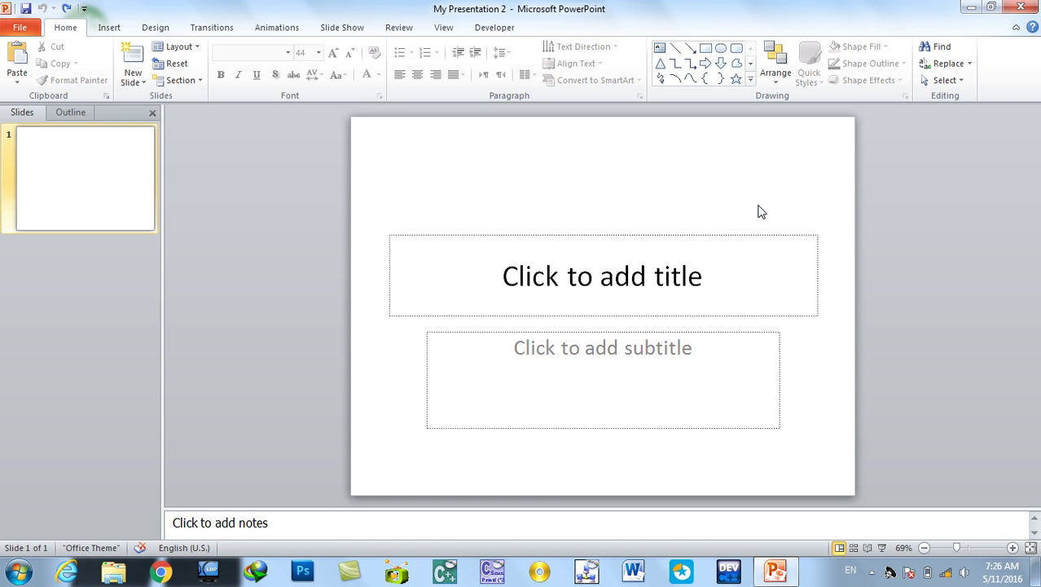
{"action": "left_click", "coordinate": [304, 519]}
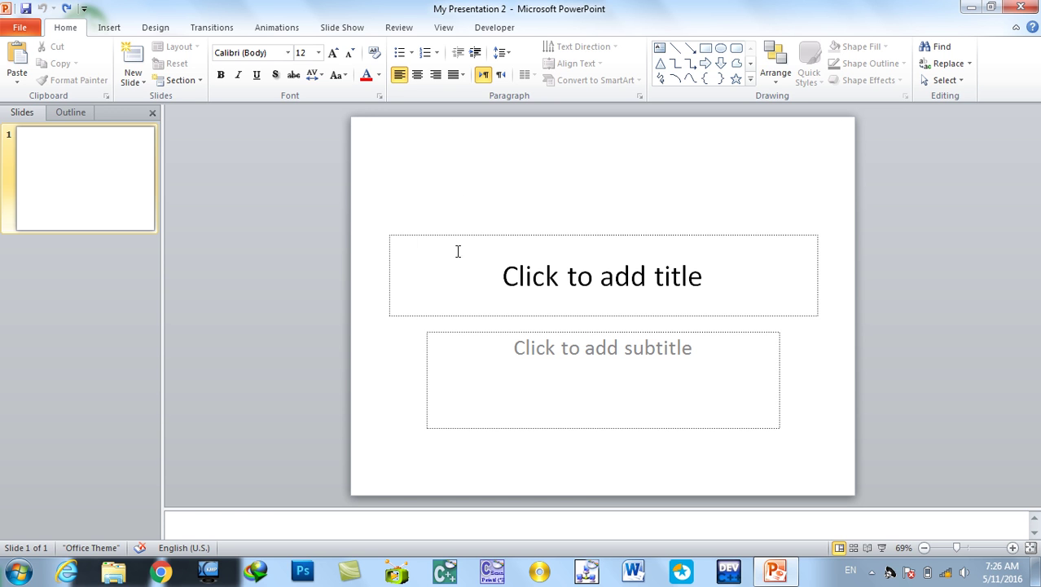
{"action": "left_click", "coordinate": [194, 227]}
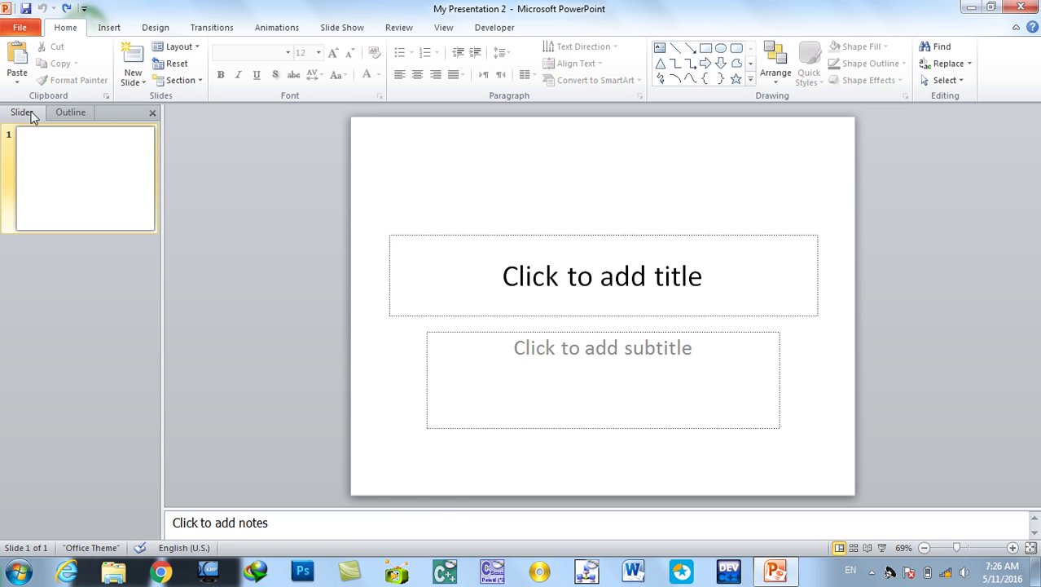
{"action": "left_click", "coordinate": [69, 114]}
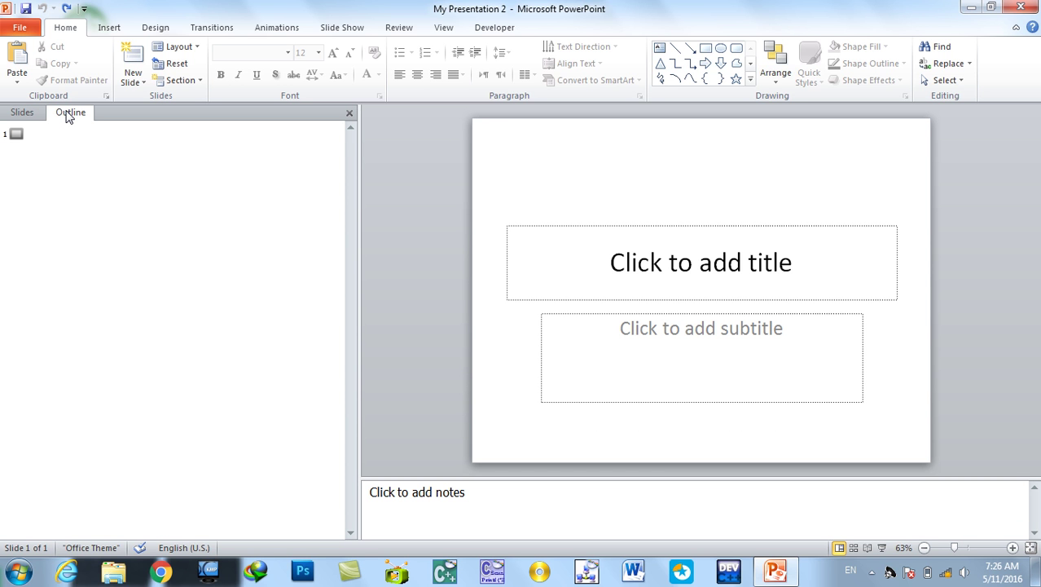
{"action": "left_click", "coordinate": [11, 114]}
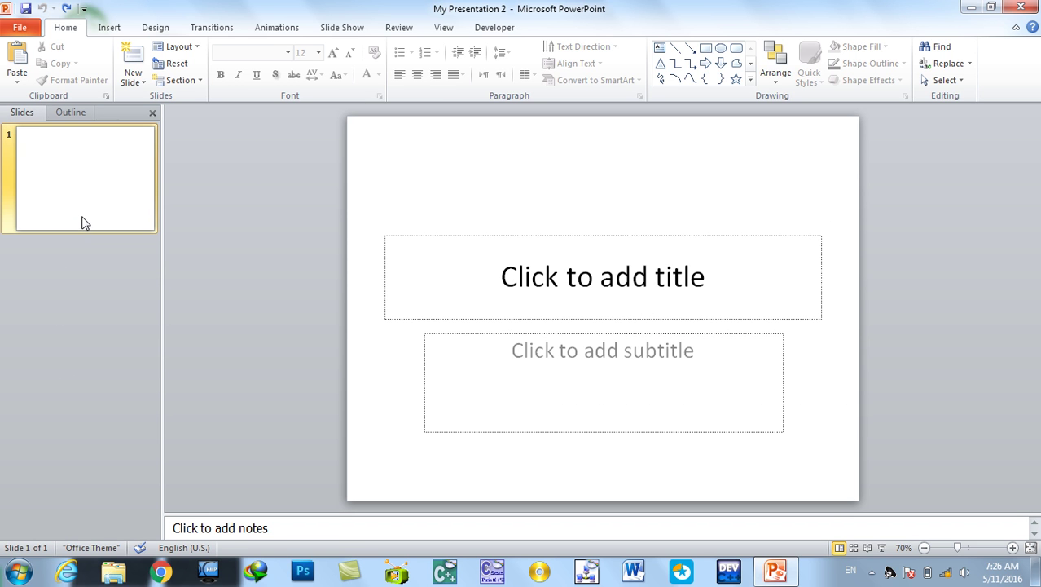
Insert a Title and Content slide after slide 1, then view slide 1 in the Outline pane.
{"action": "key", "text": "ctrl+m"}
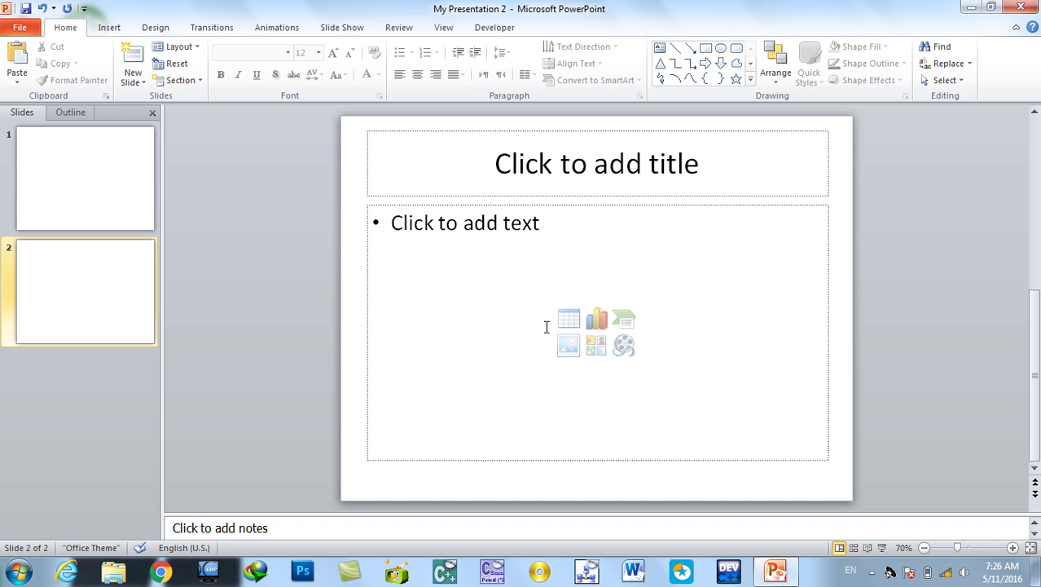
{"action": "left_click", "coordinate": [74, 171]}
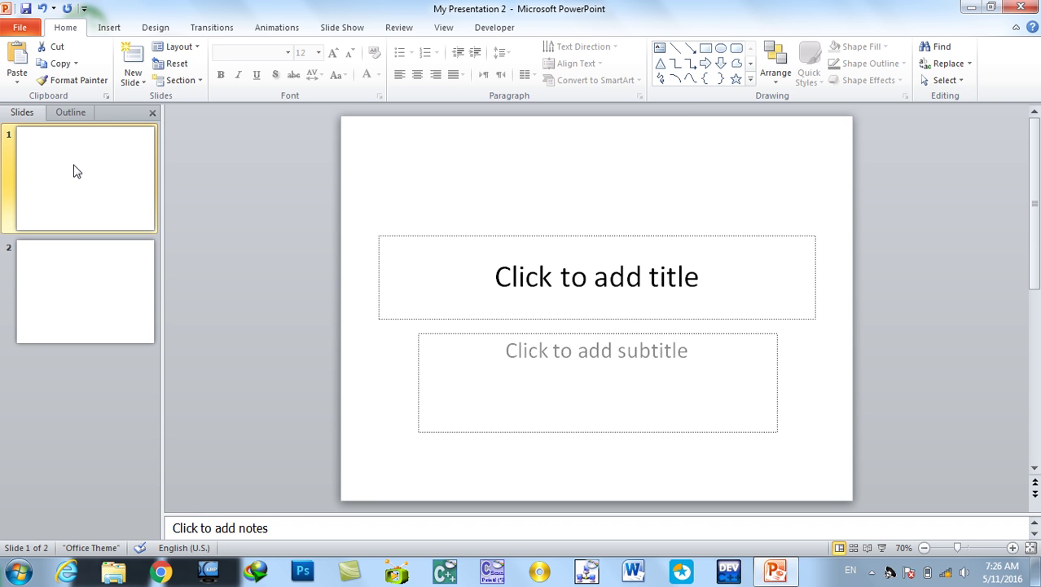
{"action": "left_click", "coordinate": [81, 112]}
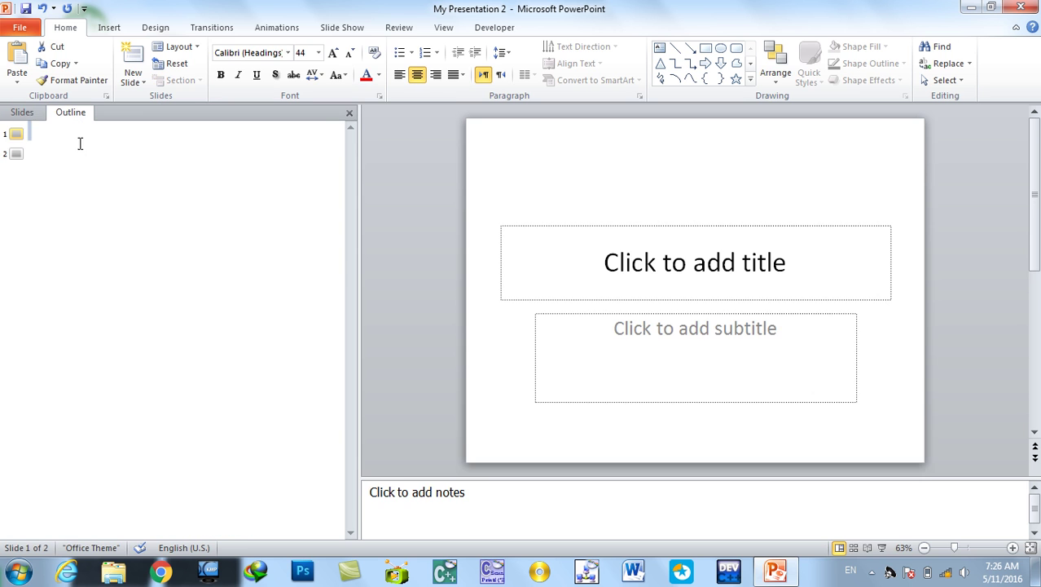
Switch the side pane to slide thumbnails, widen it, and shrink the notes area.
{"action": "left_click", "coordinate": [15, 117]}
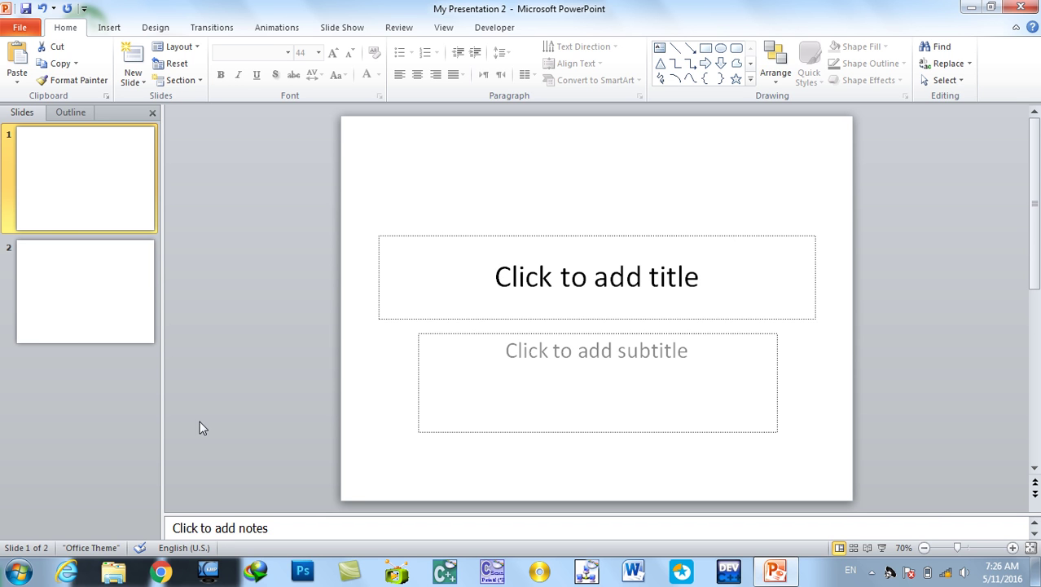
{"action": "mouse_move", "coordinate": [163, 420]}
{"action": "left_mouse_down"}
{"action": "mouse_move", "coordinate": [203, 420]}
{"action": "mouse_move", "coordinate": [170, 420]}
{"action": "left_mouse_up"}
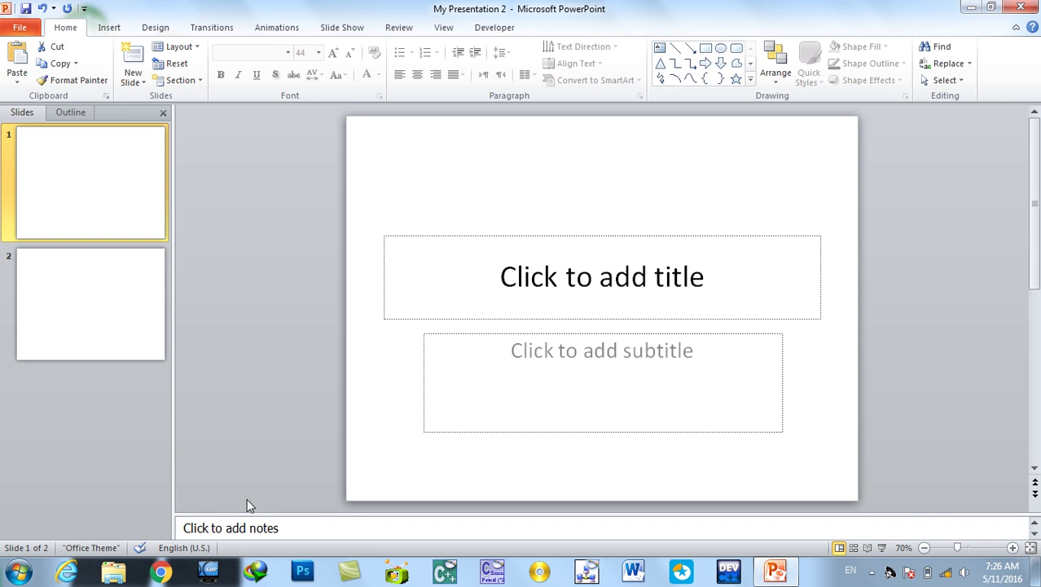
{"action": "left_click_drag", "start_coordinate": [256, 514], "coordinate": [262, 475]}
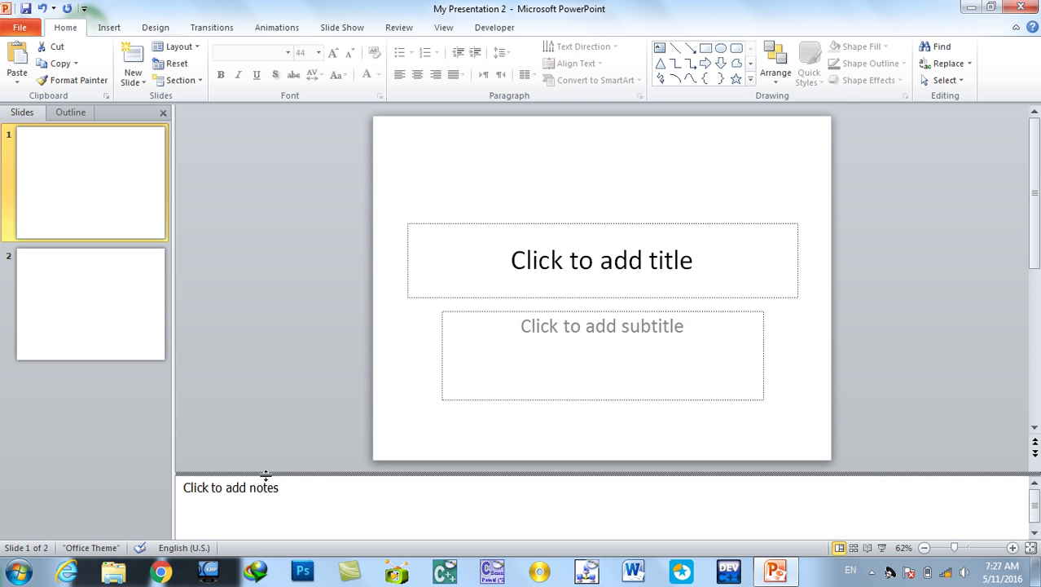
{"action": "left_click_drag", "start_coordinate": [273, 519], "coordinate": [273, 502]}
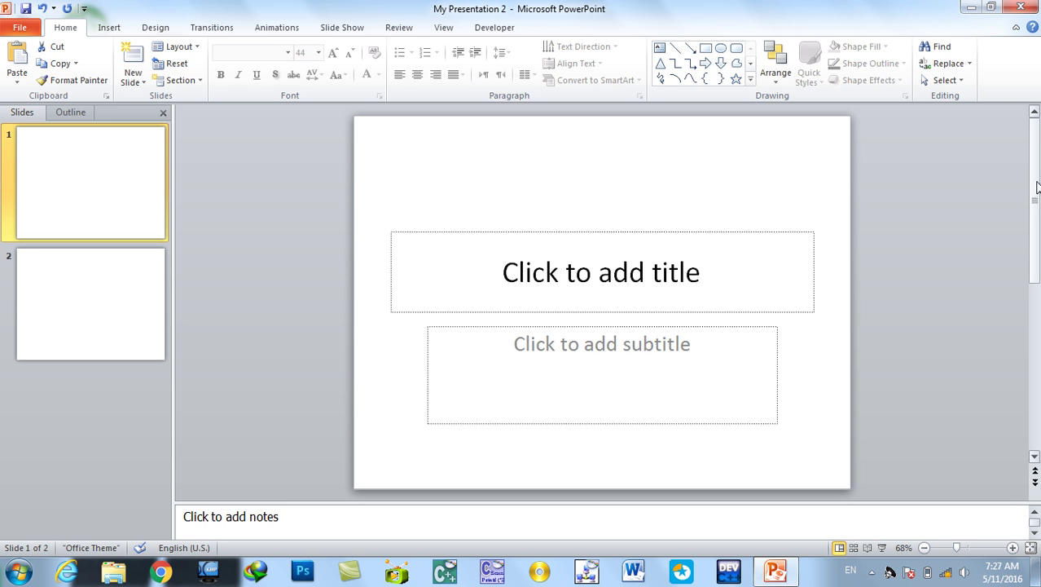
{"action": "left_click_drag", "start_coordinate": [1035, 163], "coordinate": [1027, 249]}
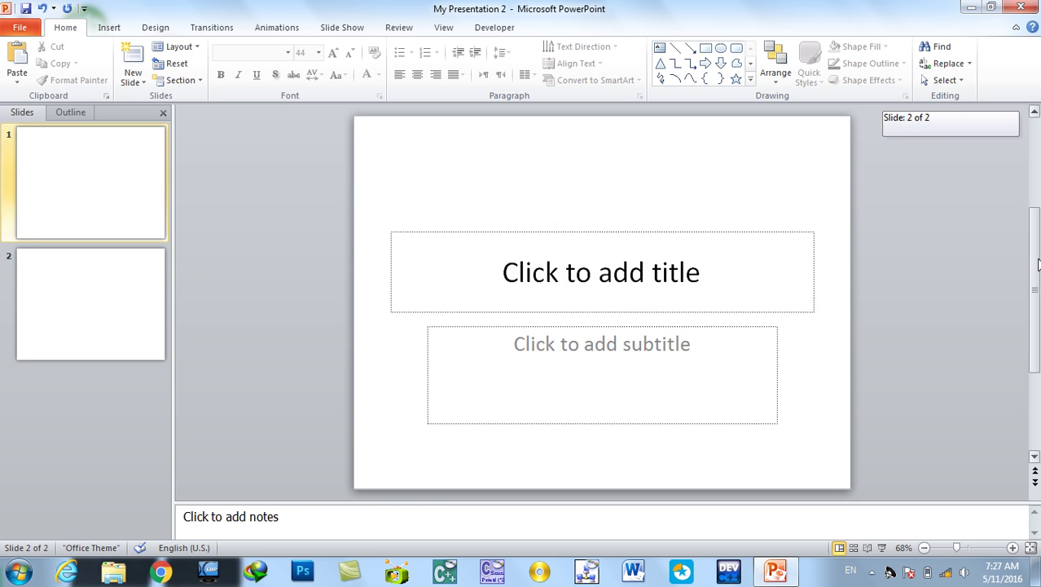
{"action": "left_click_drag", "start_coordinate": [1027, 249], "coordinate": [1031, 163]}
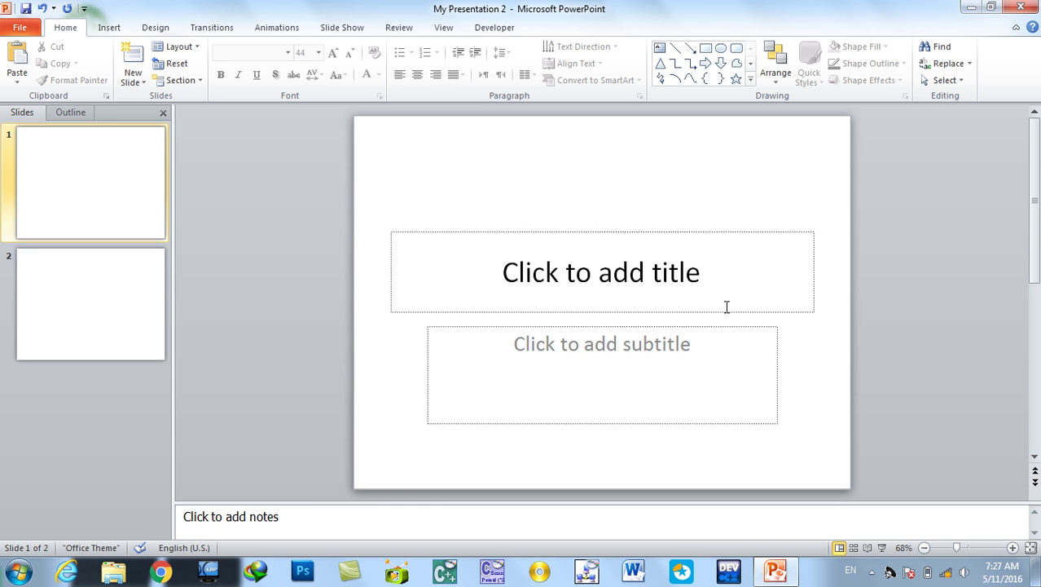
Zoom the slide in to 130% with the + button, then out to 60% with the − button.
{"action": "left_click", "coordinate": [1012, 548]}
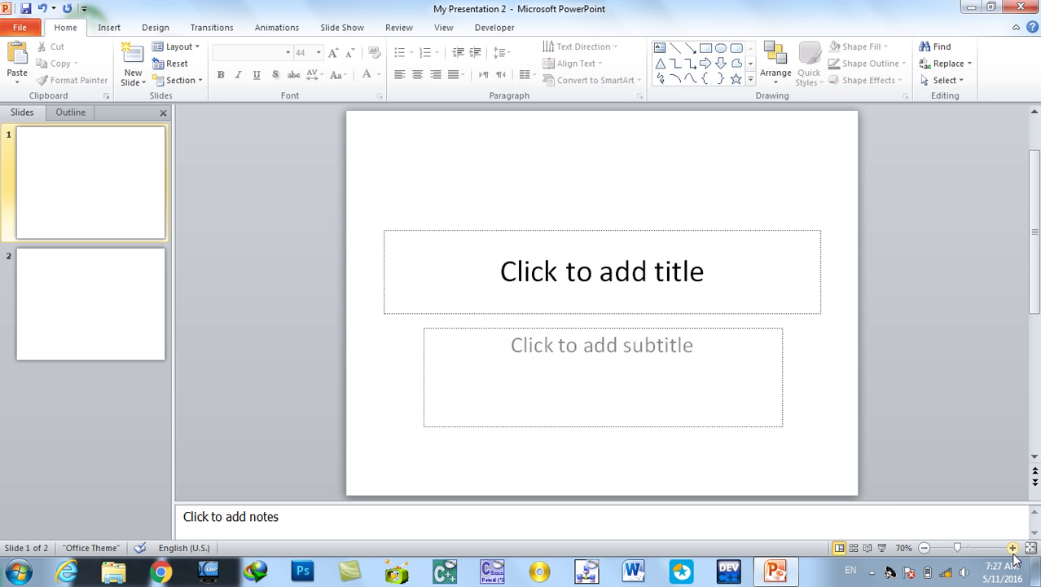
{"action": "left_click", "coordinate": [1013, 548]}
{"action": "left_click", "coordinate": [1013, 547]}
{"action": "left_click", "coordinate": [1013, 548]}
{"action": "left_click", "coordinate": [1012, 548]}
{"action": "left_click", "coordinate": [1013, 548]}
{"action": "left_click", "coordinate": [1012, 548]}
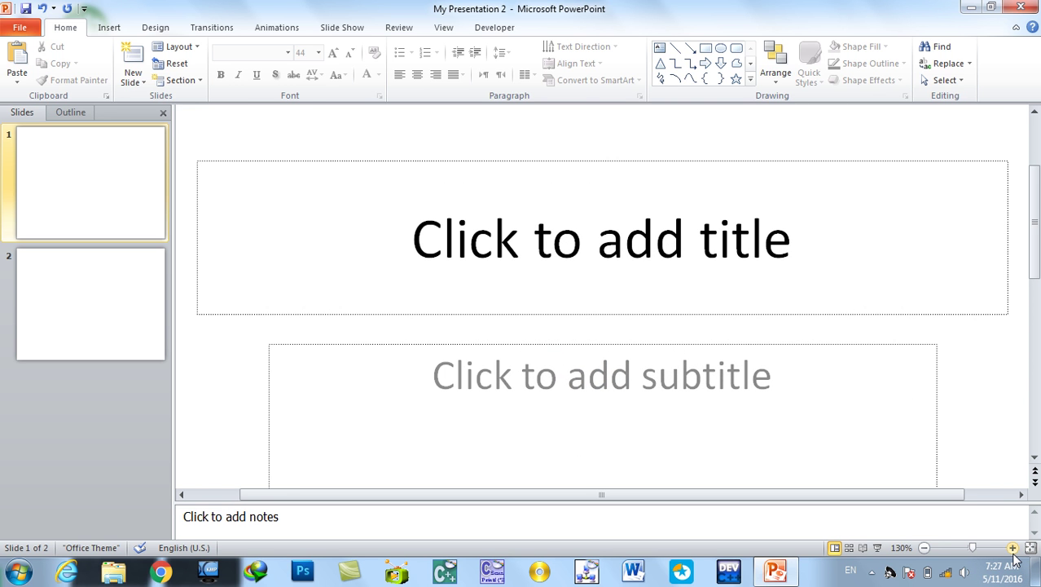
{"action": "left_click_drag", "start_coordinate": [760, 498], "coordinate": [728, 495]}
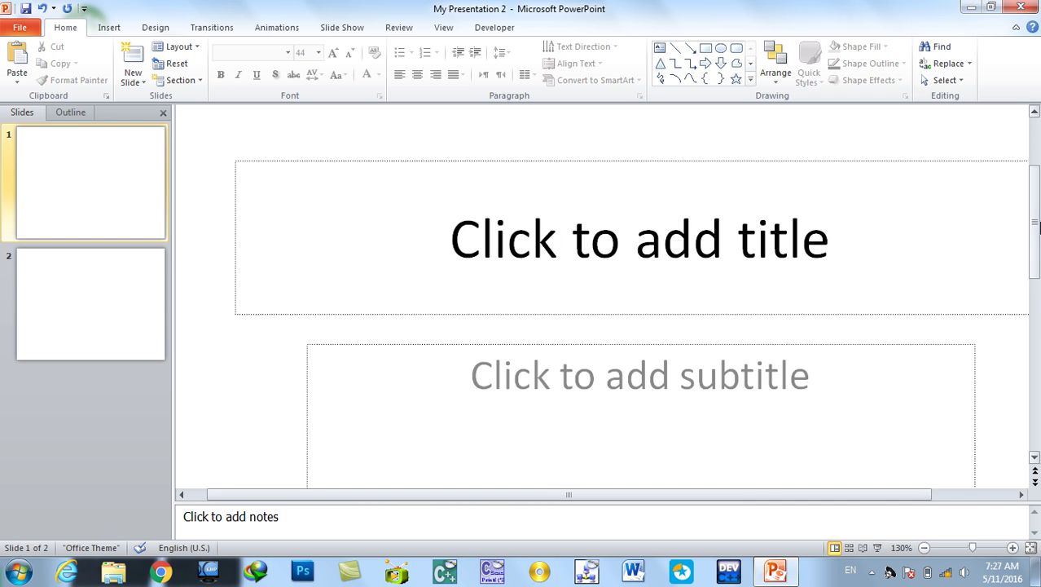
{"action": "left_click", "coordinate": [924, 548]}
{"action": "left_click", "coordinate": [924, 548]}
{"action": "left_click", "coordinate": [924, 548]}
{"action": "left_click", "coordinate": [924, 547]}
{"action": "left_click", "coordinate": [924, 547]}
{"action": "left_click", "coordinate": [924, 547]}
{"action": "left_click", "coordinate": [923, 547]}
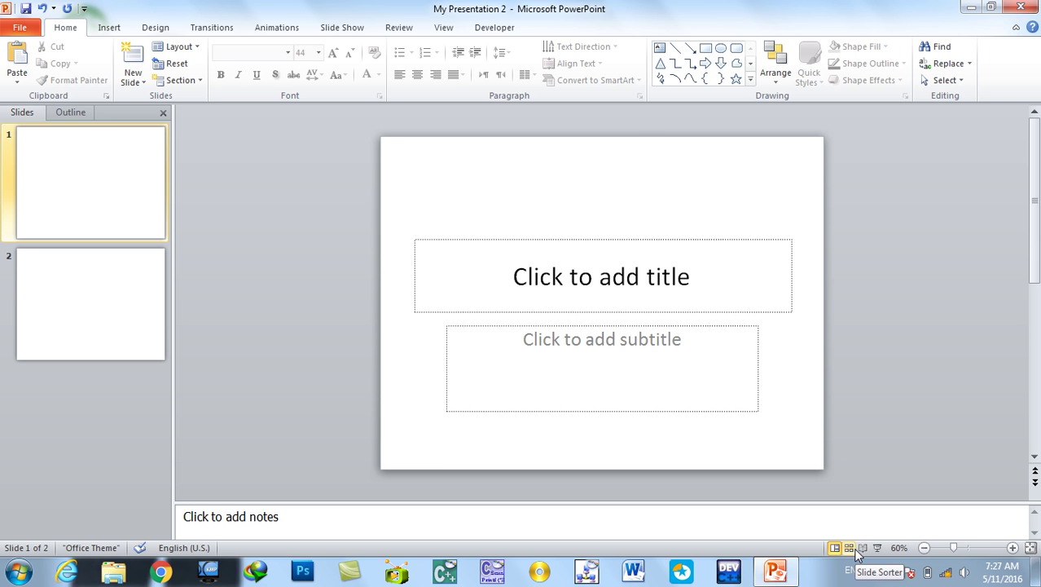
{"action": "left_click", "coordinate": [850, 549]}
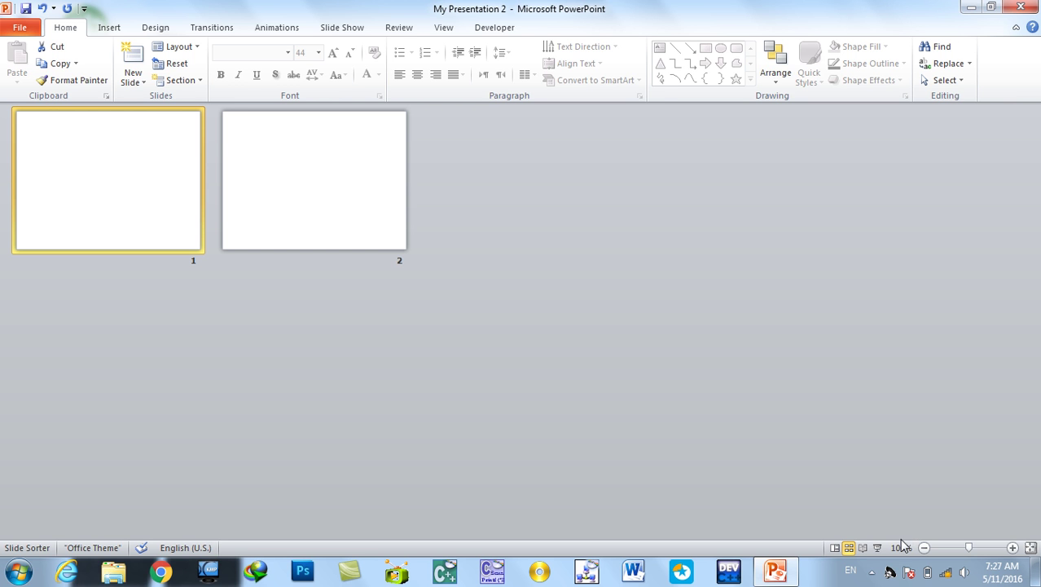
{"action": "left_click", "coordinate": [833, 548]}
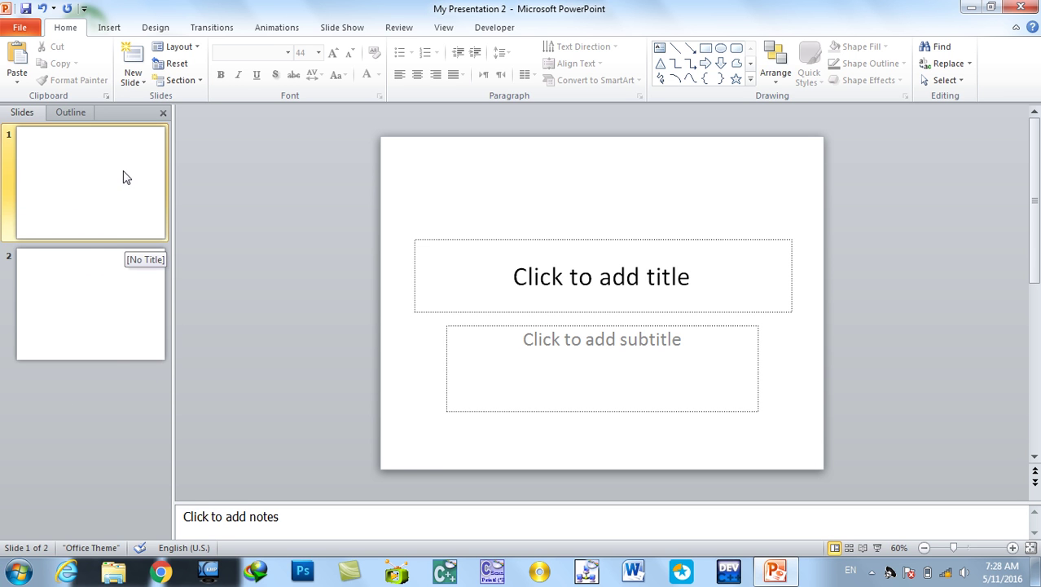
Display slide 2 with its empty title and content placeholders from the Slides pane.
{"action": "left_click", "coordinate": [107, 295]}
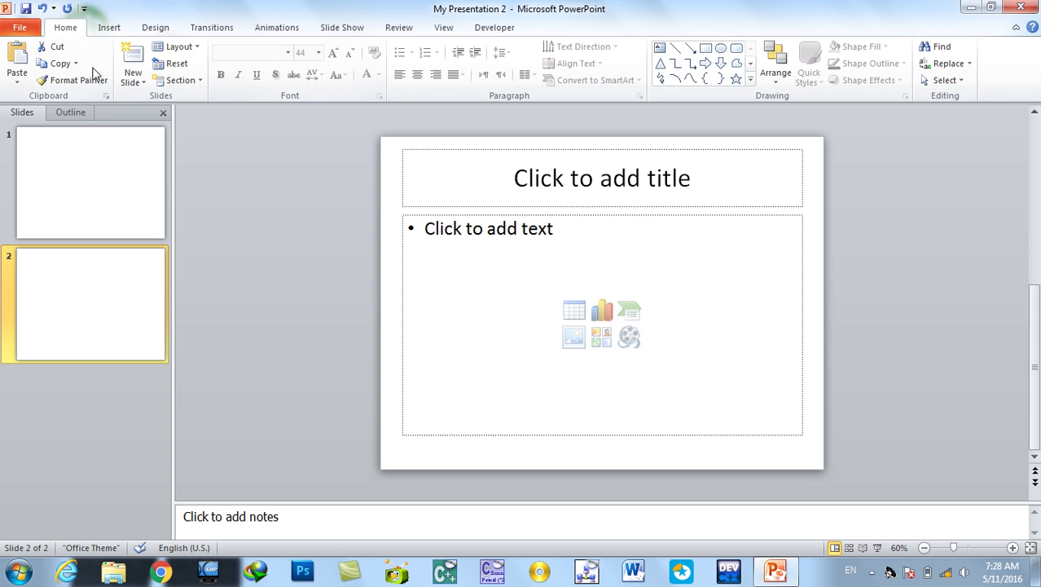
{"action": "left_click", "coordinate": [109, 28]}
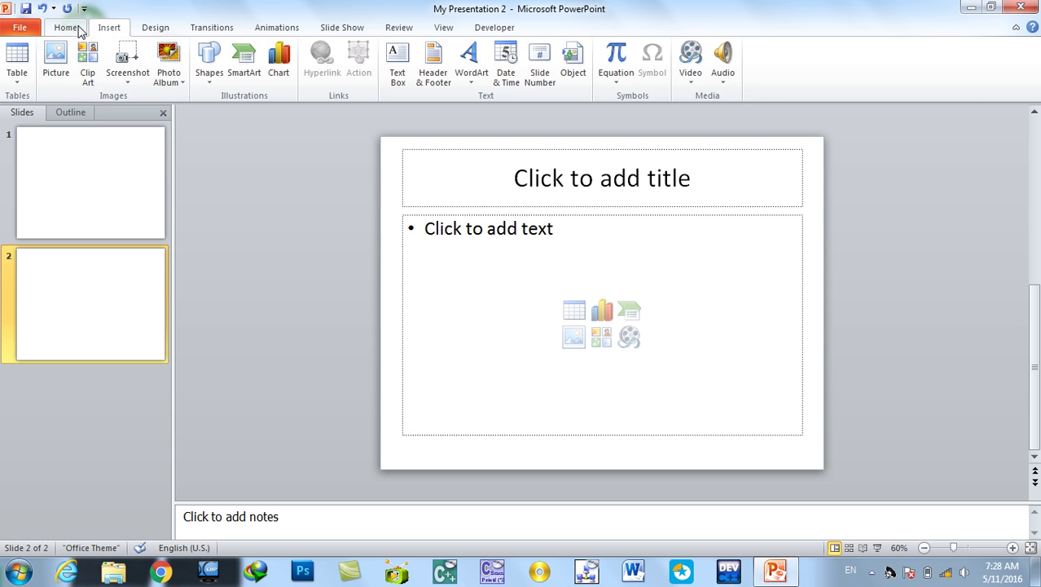
{"action": "left_click", "coordinate": [65, 27]}
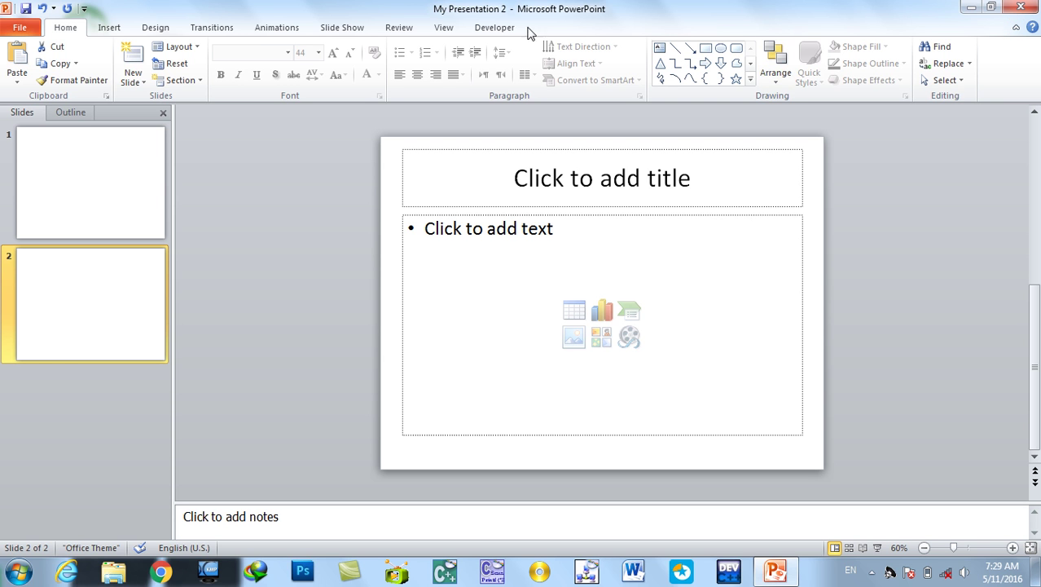
{"action": "left_click", "coordinate": [1015, 27]}
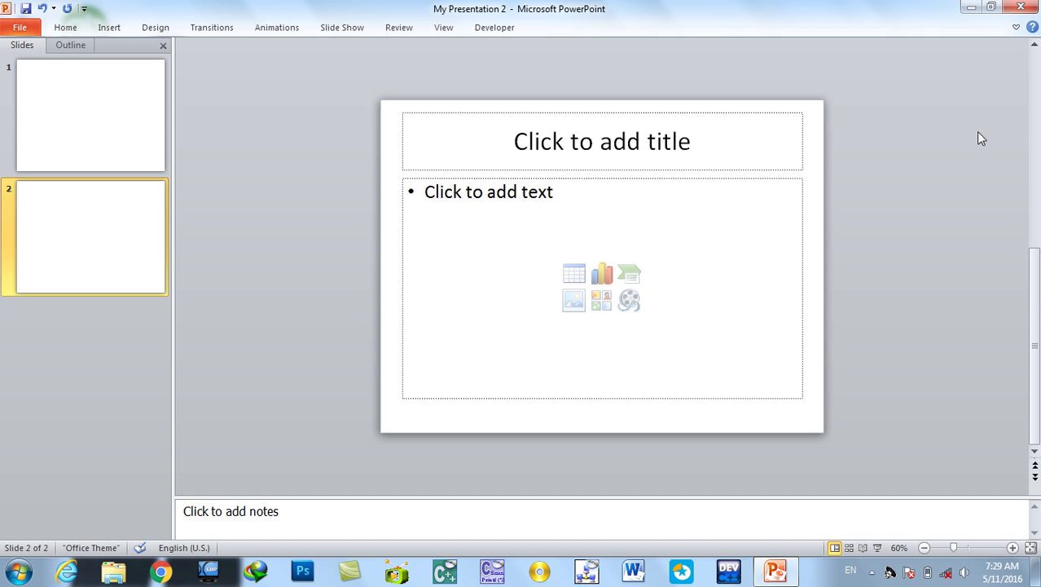
{"action": "left_click", "coordinate": [913, 295]}
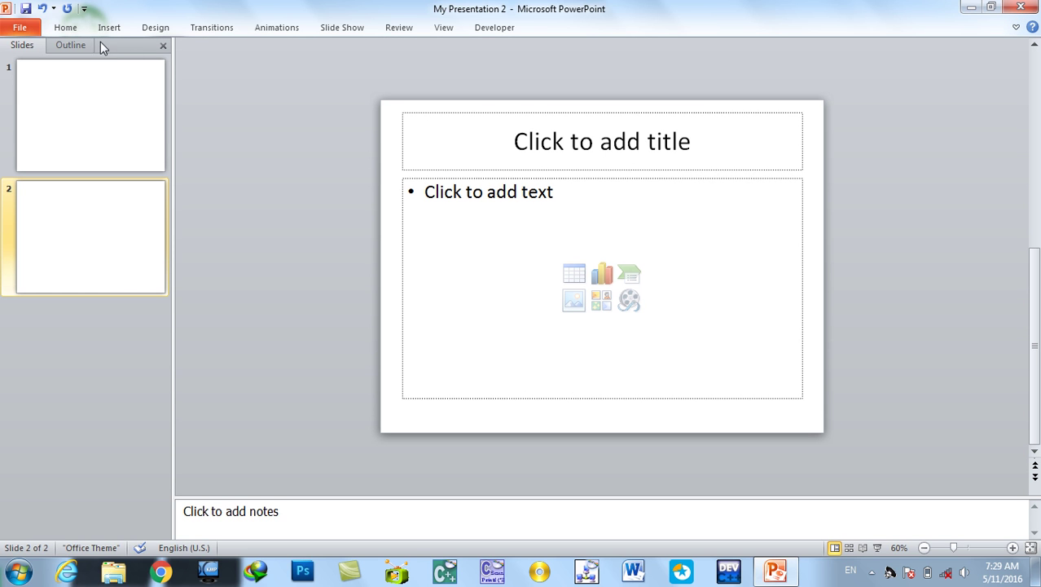
{"action": "left_click", "coordinate": [66, 28]}
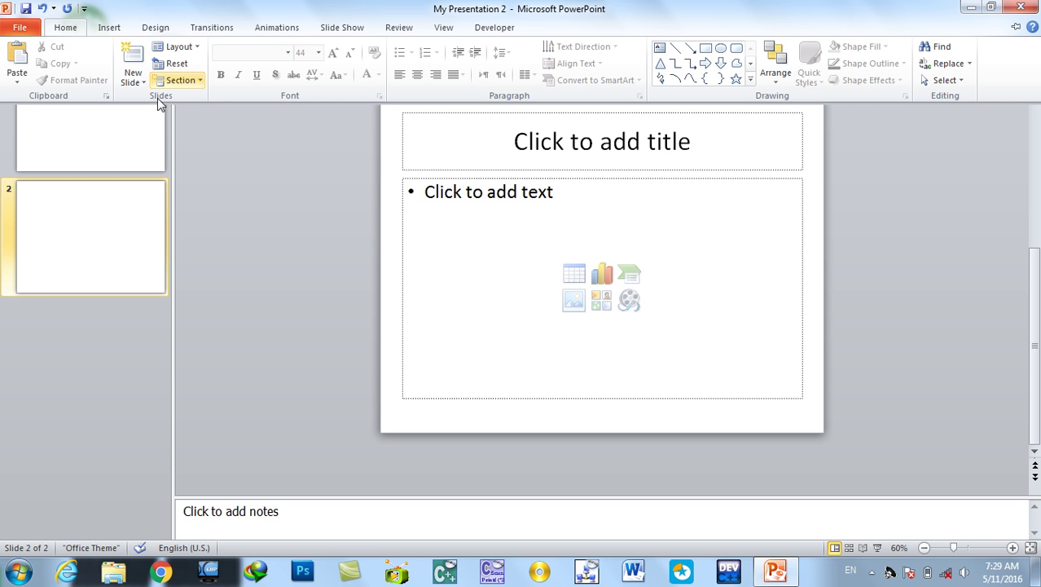
{"action": "left_click", "coordinate": [261, 334]}
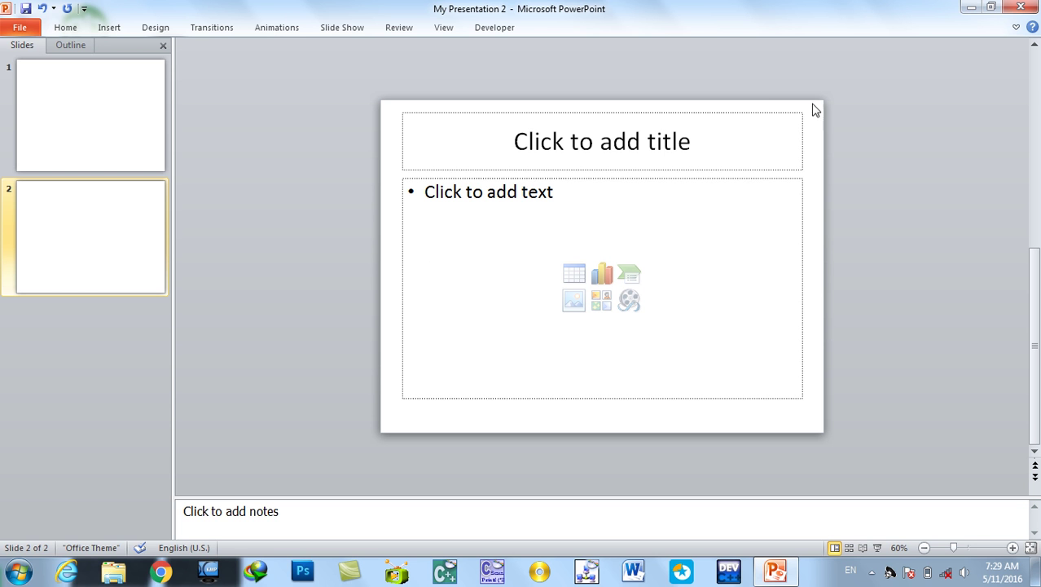
{"action": "left_click", "coordinate": [1016, 28]}
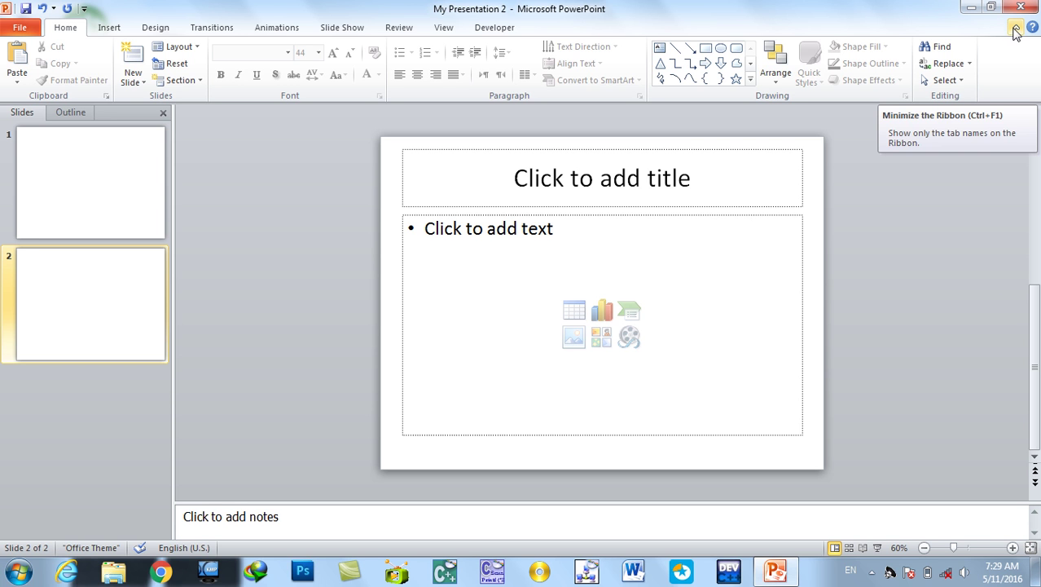
{"action": "key", "text": "ctrl+F1"}
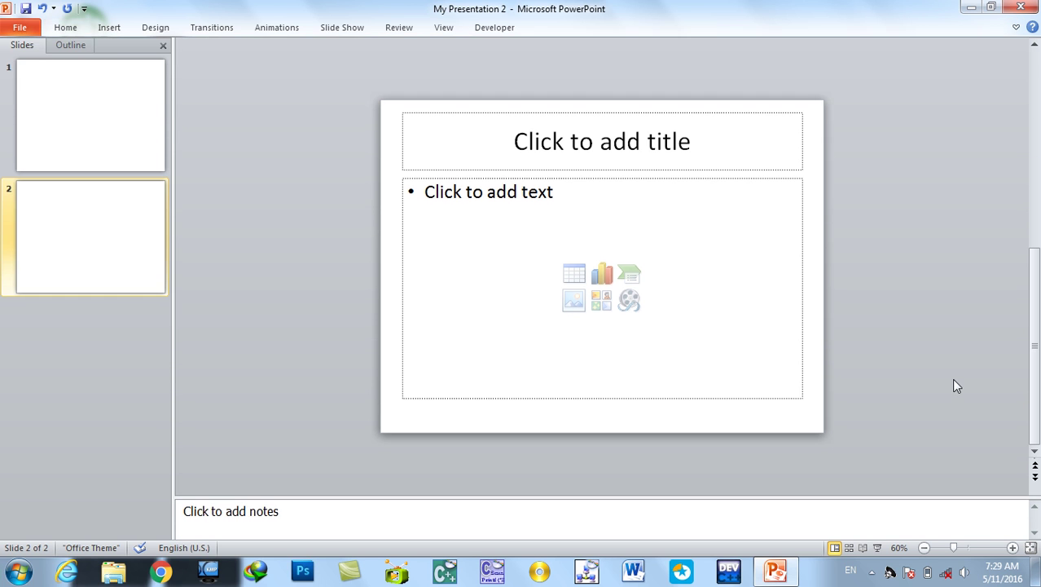
{"action": "key", "text": "ctrl+F1"}
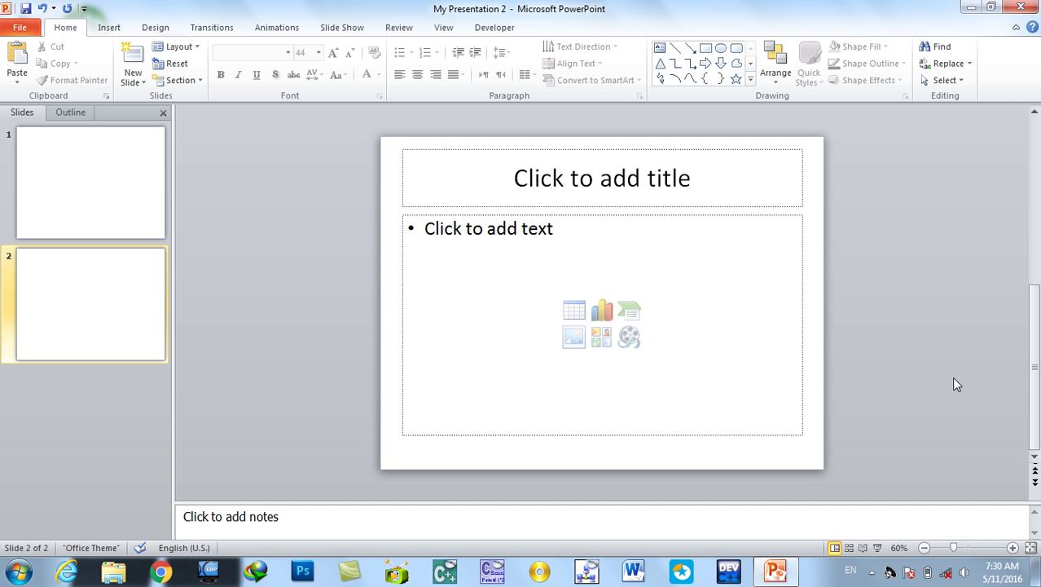